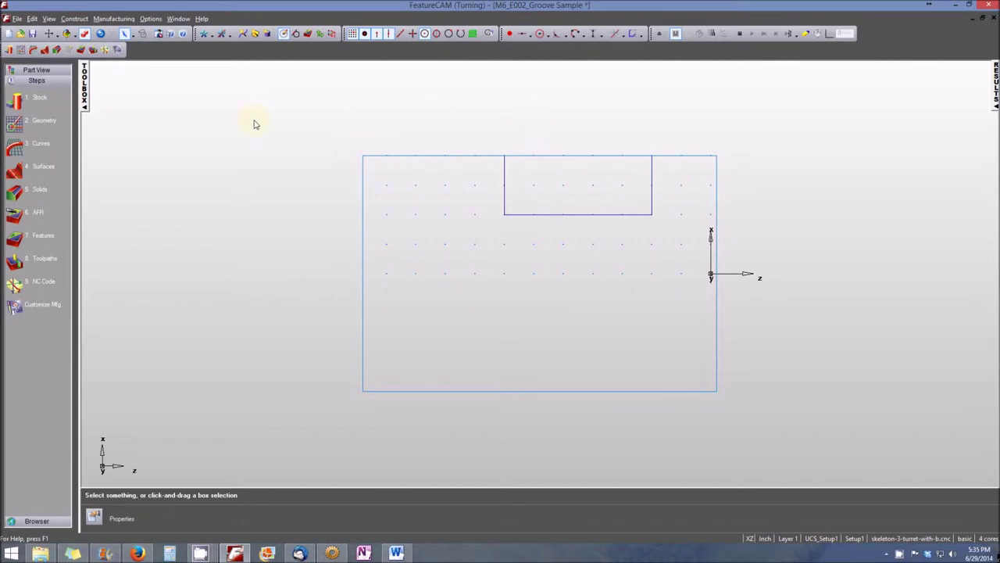
Show the groove curve and its construction grid in the Isometric principal view
{"action": "left_click", "coordinate": [49, 19]}
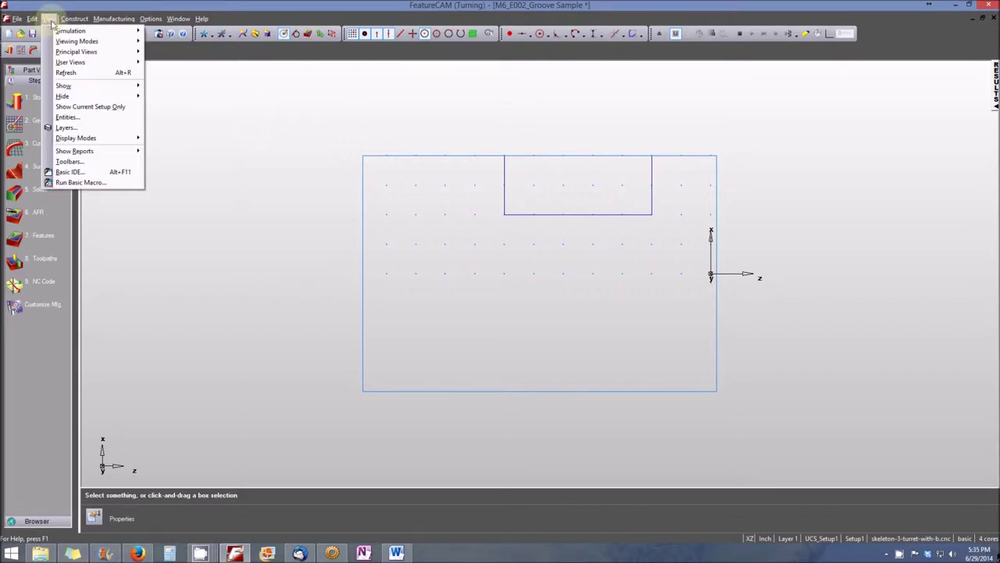
{"action": "mouse_move", "coordinate": [137, 53]}
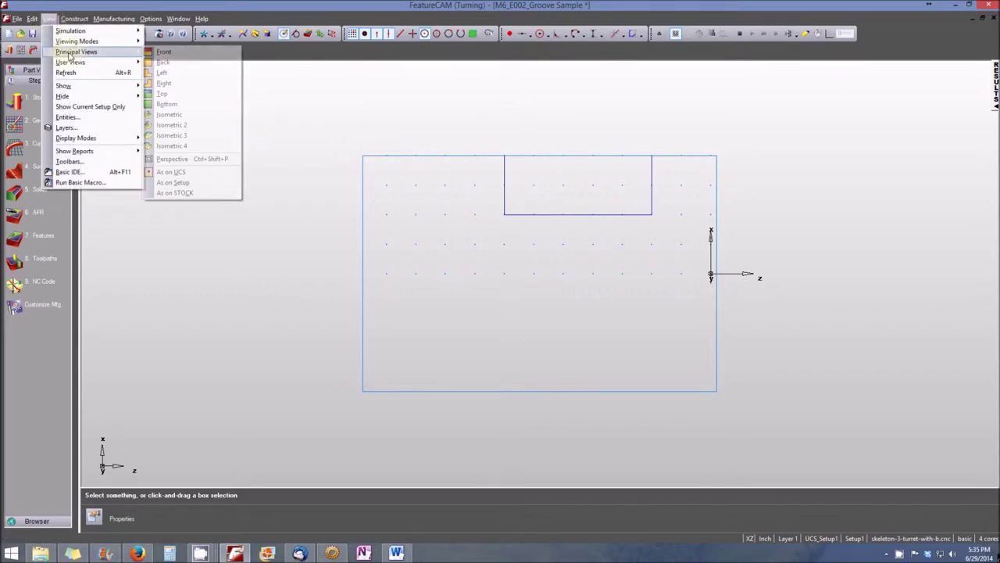
{"action": "left_click", "coordinate": [172, 116]}
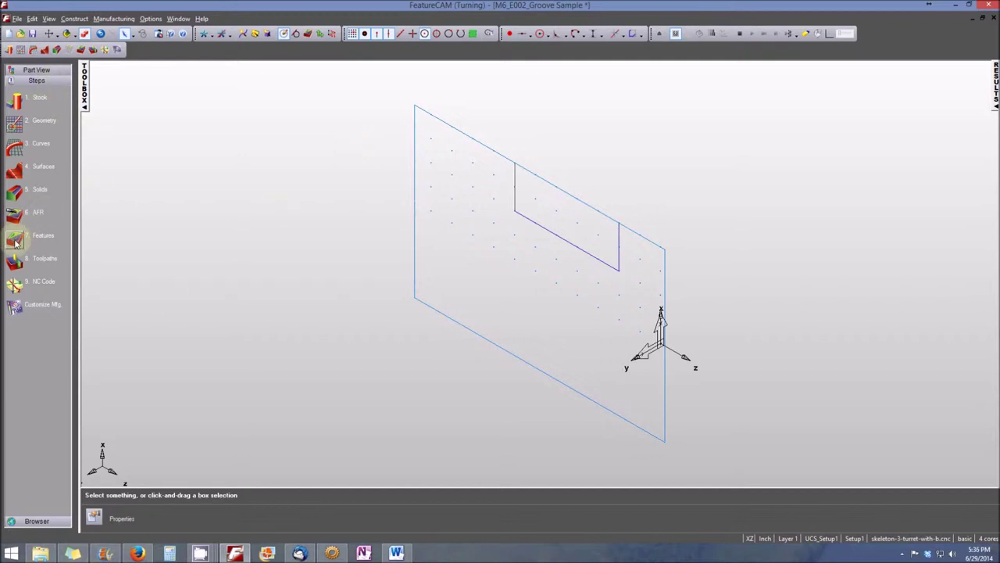
Start a new Turning feature and move the wizard aside from the part
{"action": "left_click", "coordinate": [16, 242]}
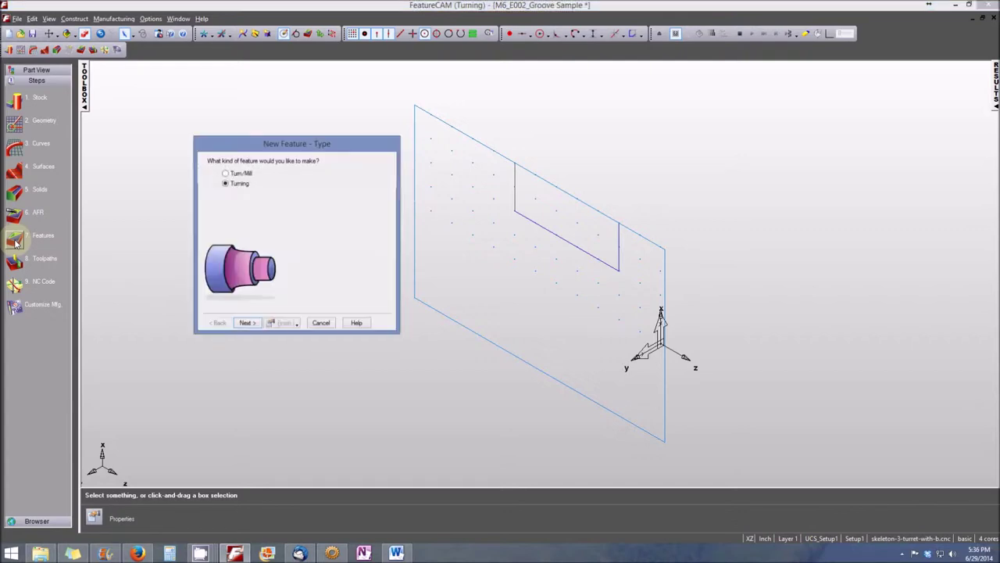
{"action": "left_click_drag", "start_coordinate": [287, 137], "coordinate": [208, 91]}
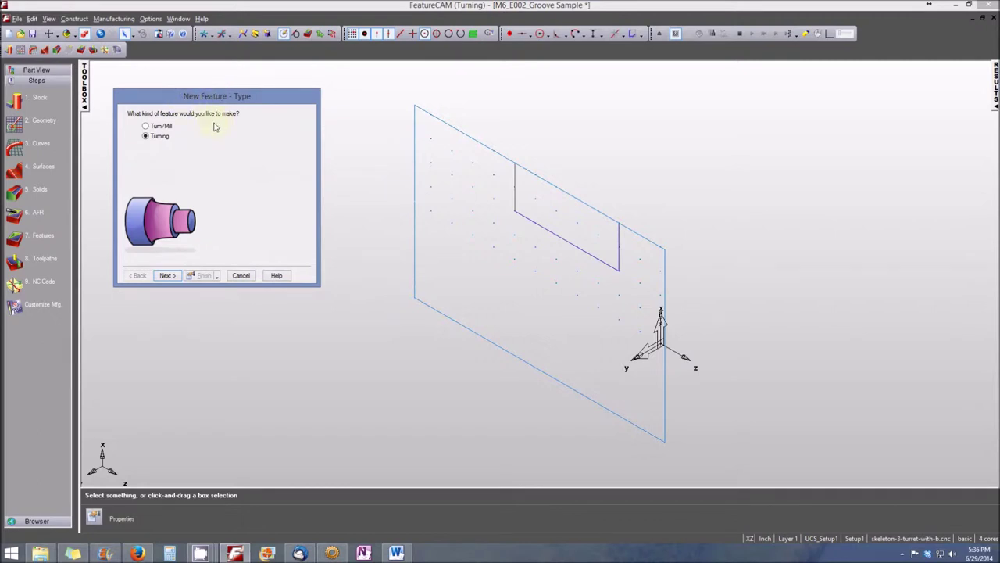
{"action": "left_click", "coordinate": [159, 136]}
{"action": "left_click", "coordinate": [166, 275]}
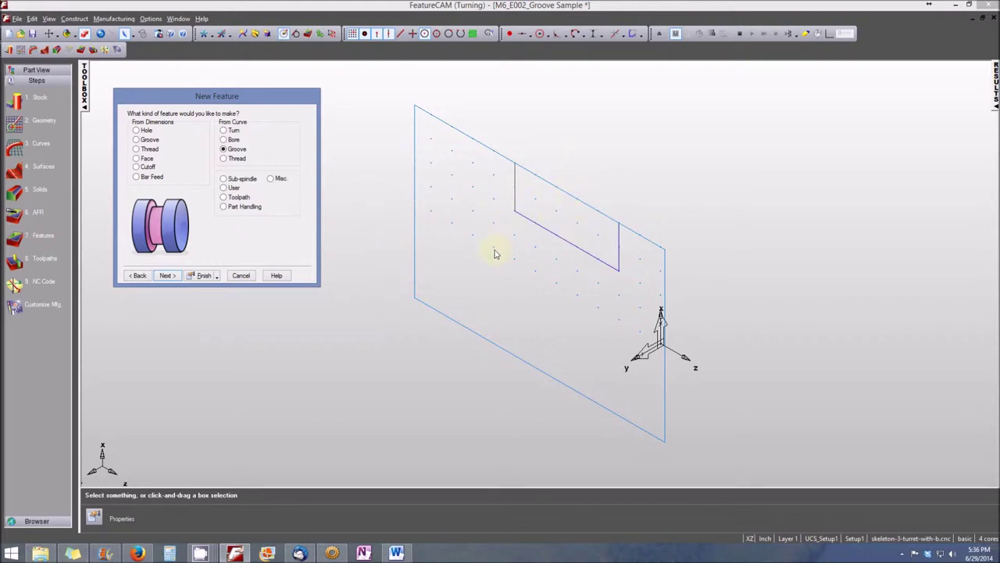
Build the groove from curve1 and move on to its location settings
{"action": "left_click", "coordinate": [167, 276]}
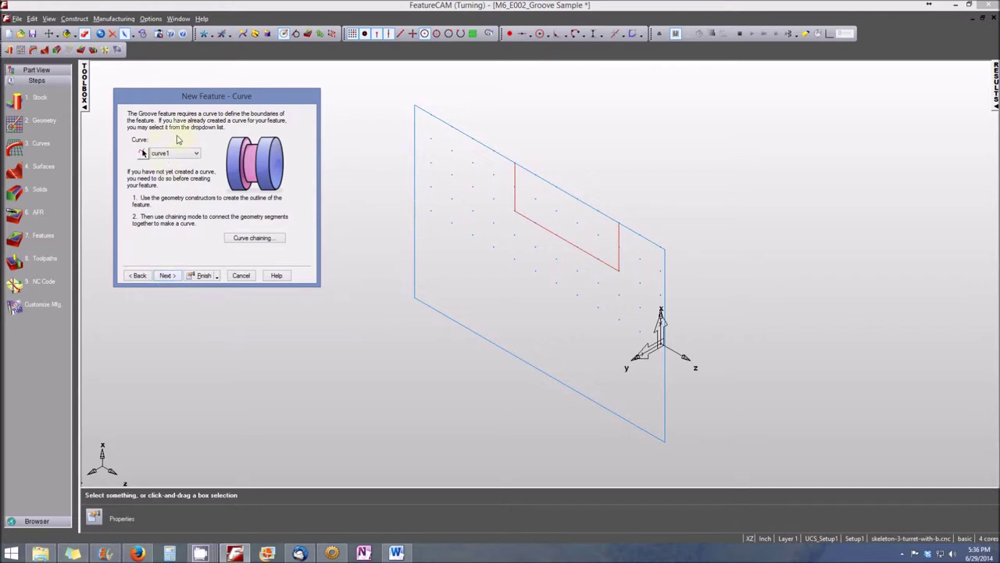
{"action": "left_click", "coordinate": [195, 155]}
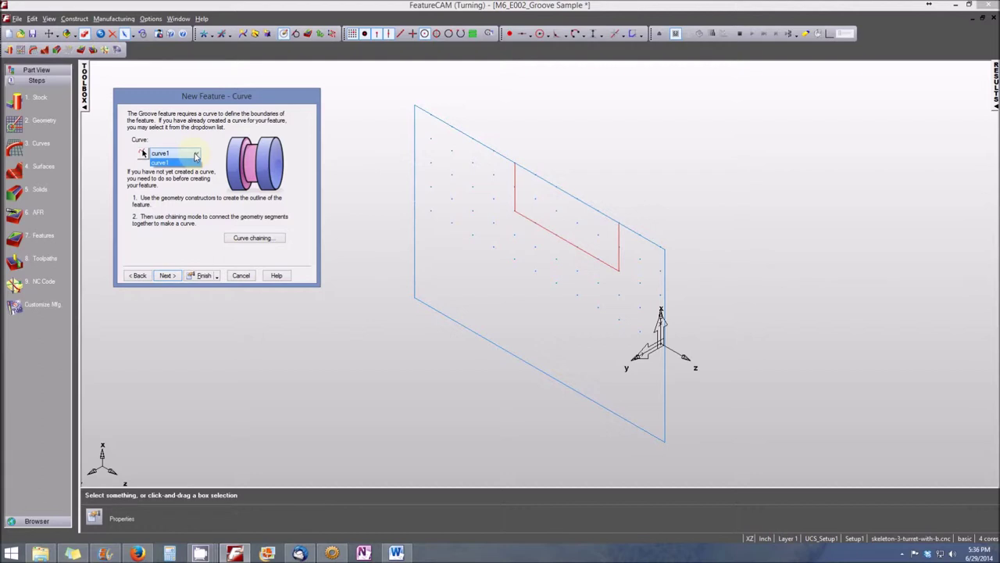
{"action": "left_click", "coordinate": [182, 157]}
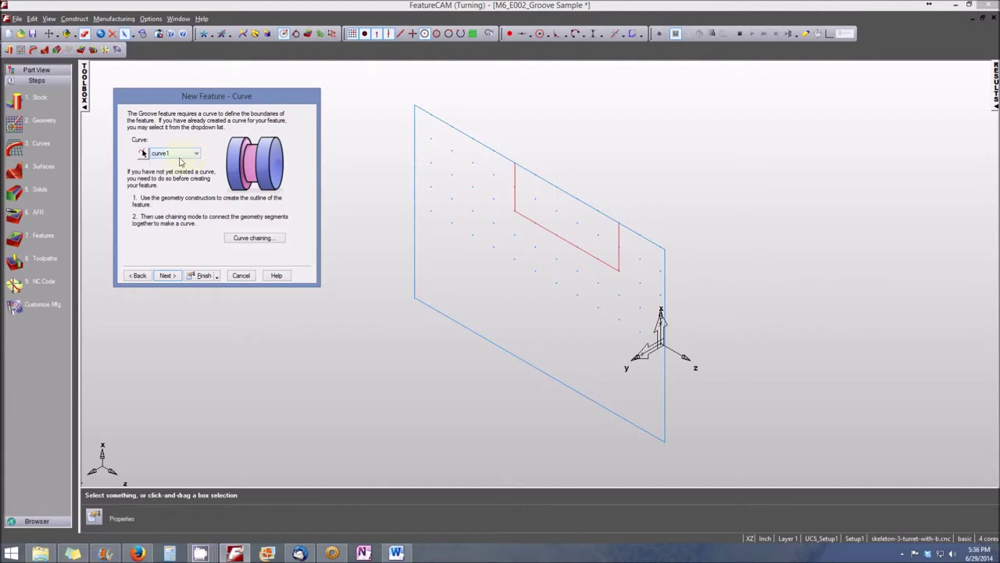
{"action": "left_click", "coordinate": [174, 276]}
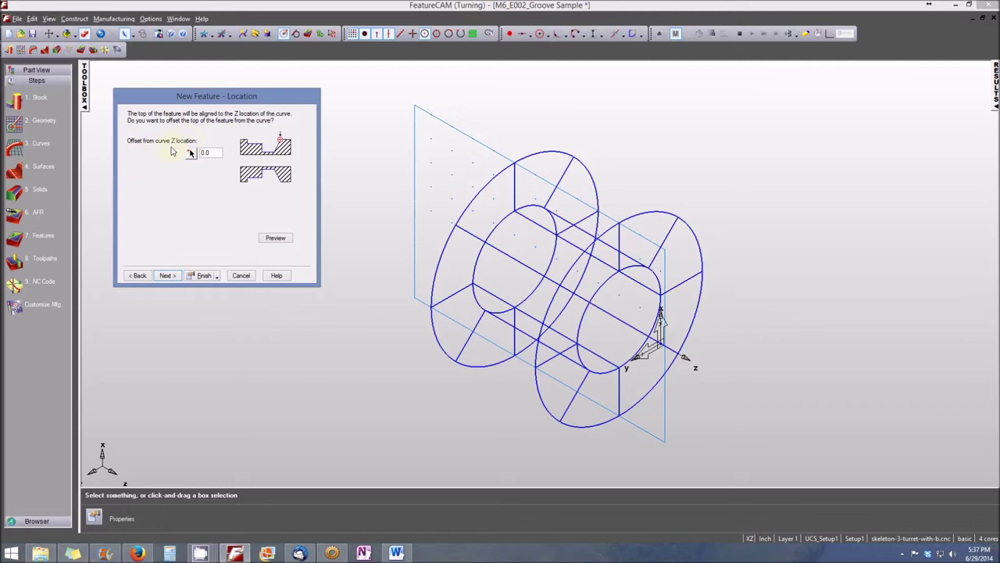
Keep 0.0 offset, OD and X axis, and enable a separate finish tool
{"action": "double_click", "coordinate": [204, 152]}
{"action": "left_click", "coordinate": [168, 276]}
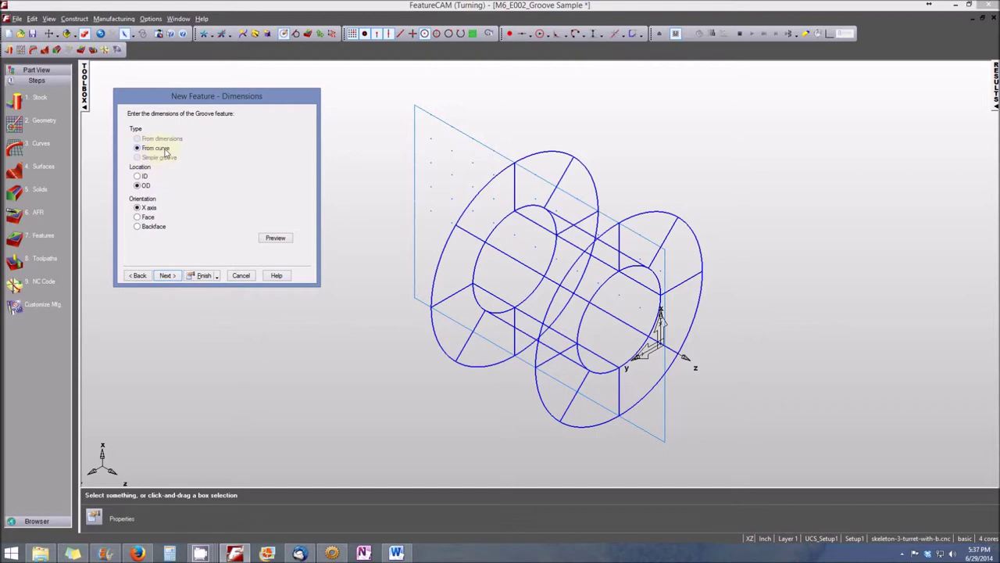
{"action": "left_click", "coordinate": [149, 209]}
{"action": "left_click", "coordinate": [171, 278]}
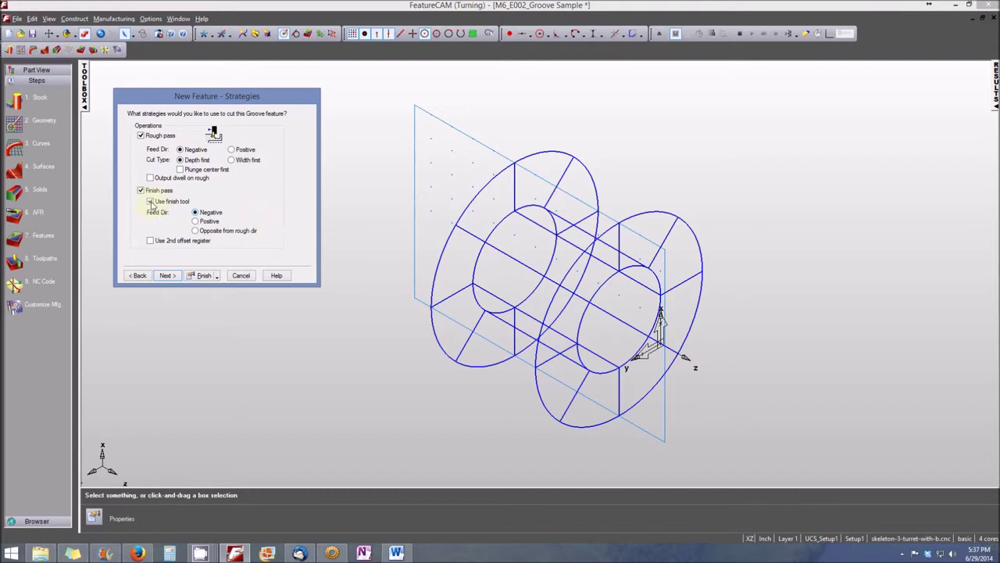
{"action": "left_click", "coordinate": [151, 202]}
Review the groove's rough and finish operations in the operations list
{"action": "left_click", "coordinate": [167, 276]}
{"action": "left_click", "coordinate": [157, 161]}
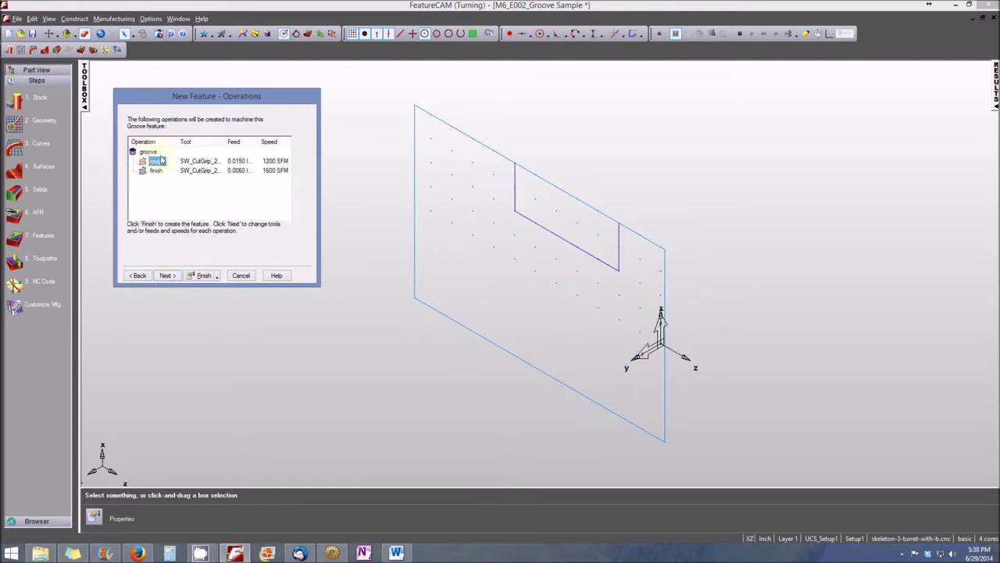
{"action": "left_click", "coordinate": [148, 152]}
{"action": "left_click", "coordinate": [156, 171]}
Accept the default rough and finish grooving tools, feeds and speeds, creating groove1
{"action": "left_click", "coordinate": [166, 276]}
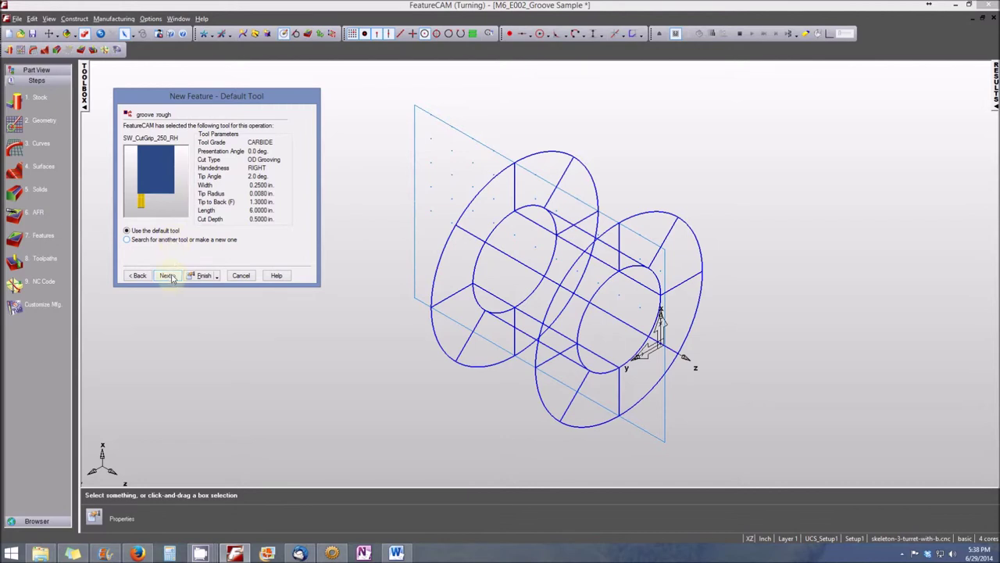
{"action": "left_click", "coordinate": [167, 276]}
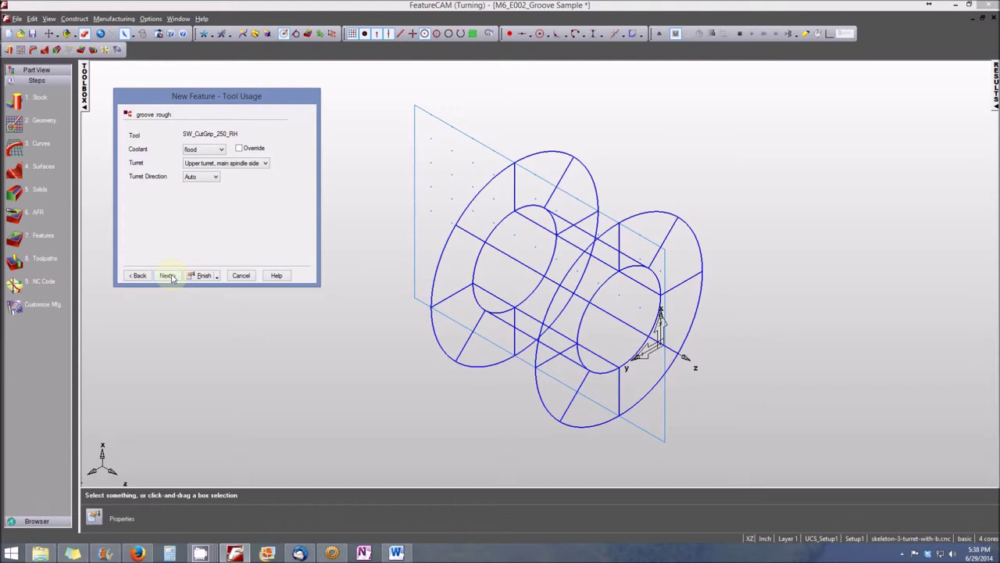
{"action": "left_click", "coordinate": [169, 277]}
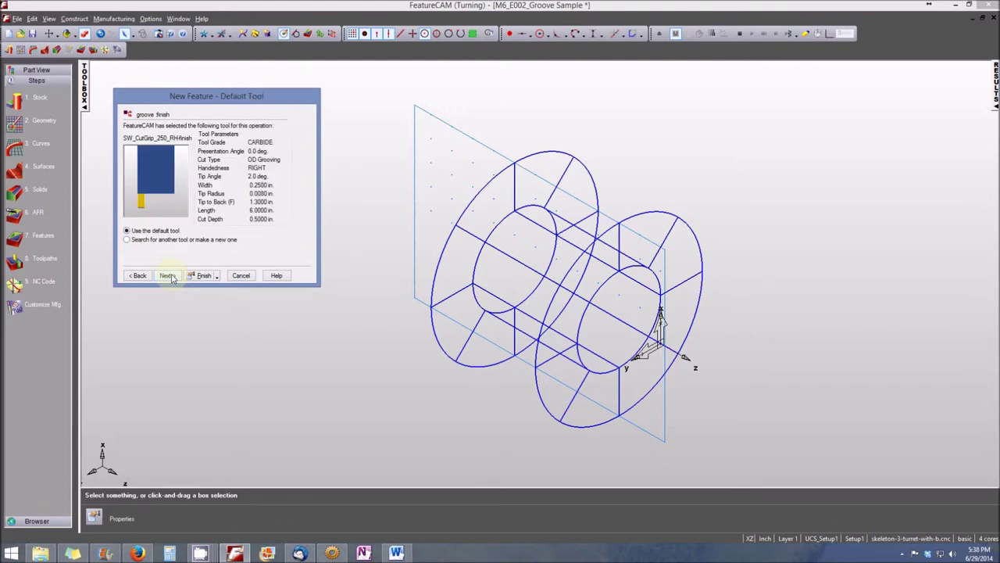
{"action": "left_click", "coordinate": [169, 276]}
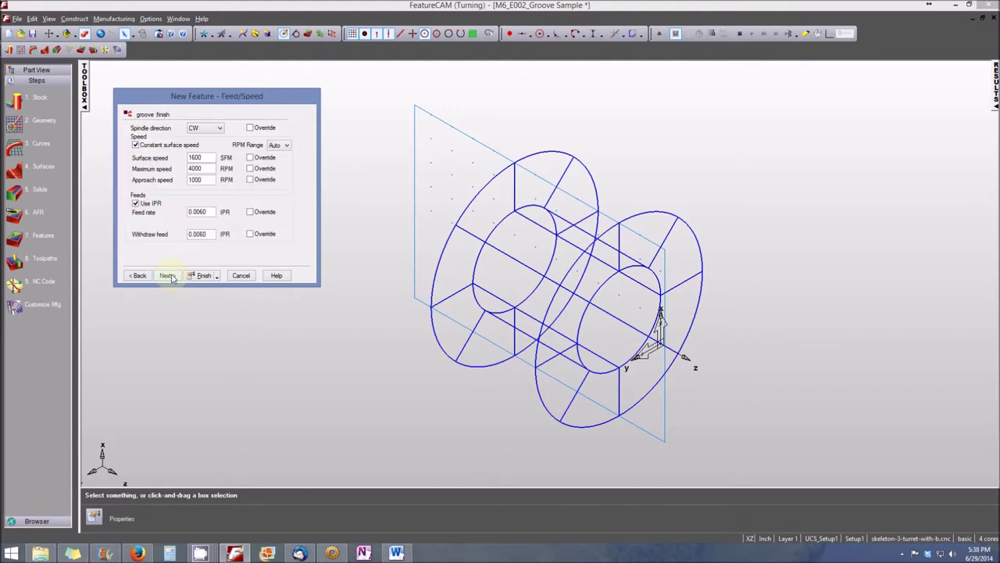
{"action": "left_click", "coordinate": [168, 276]}
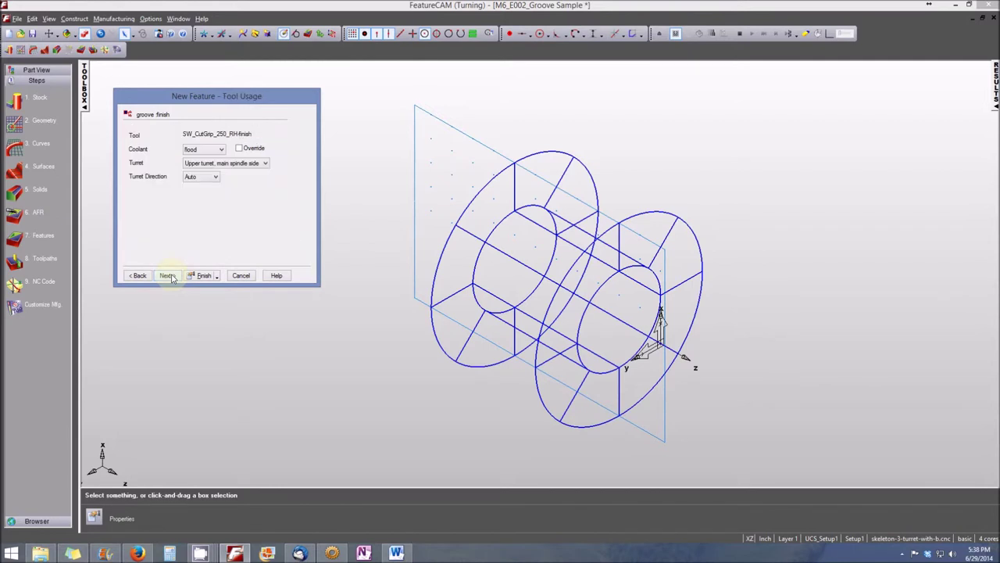
{"action": "left_click", "coordinate": [169, 277]}
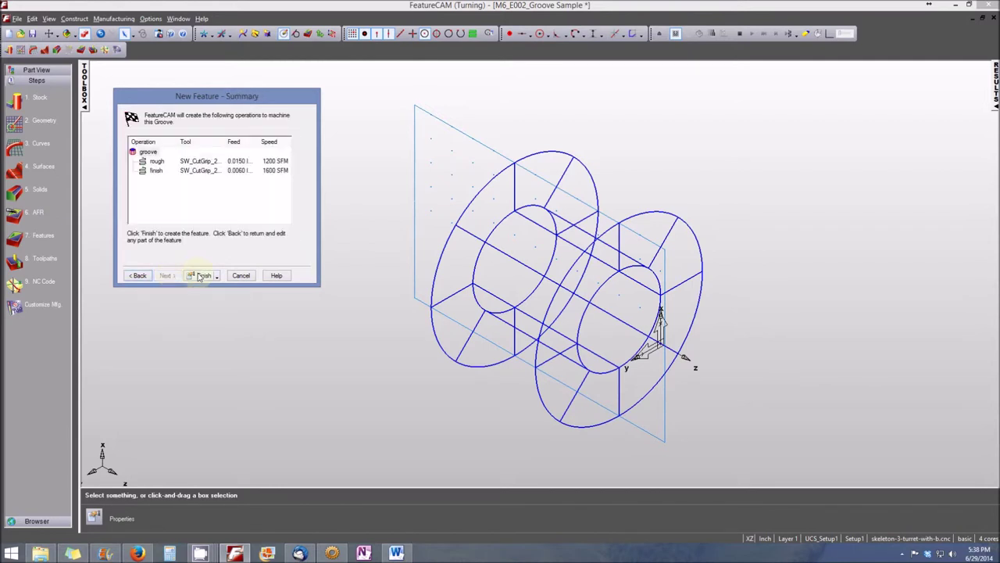
{"action": "left_click", "coordinate": [202, 277]}
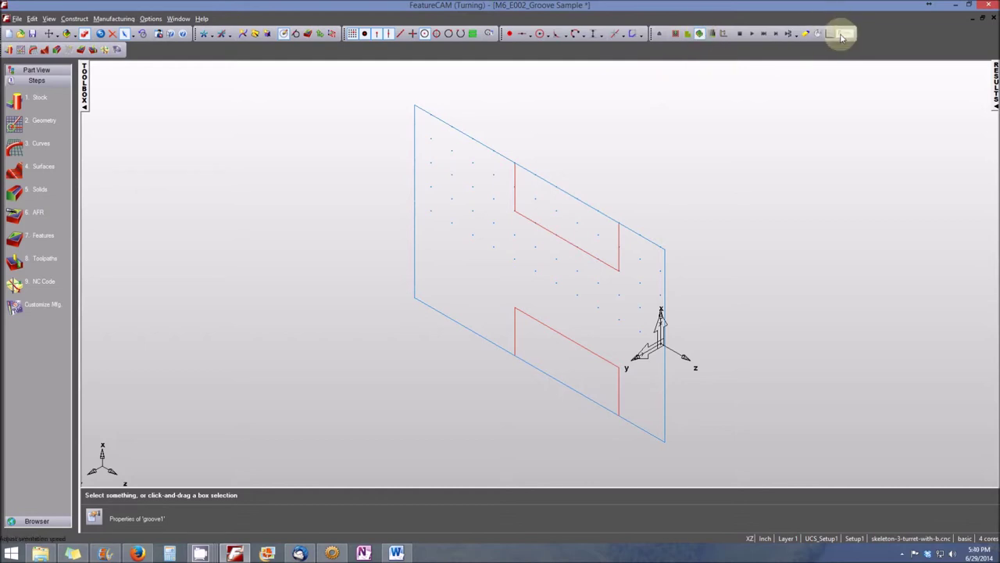
Simulate the machining and switch the view to Trackball rotation
{"action": "left_click", "coordinate": [753, 34]}
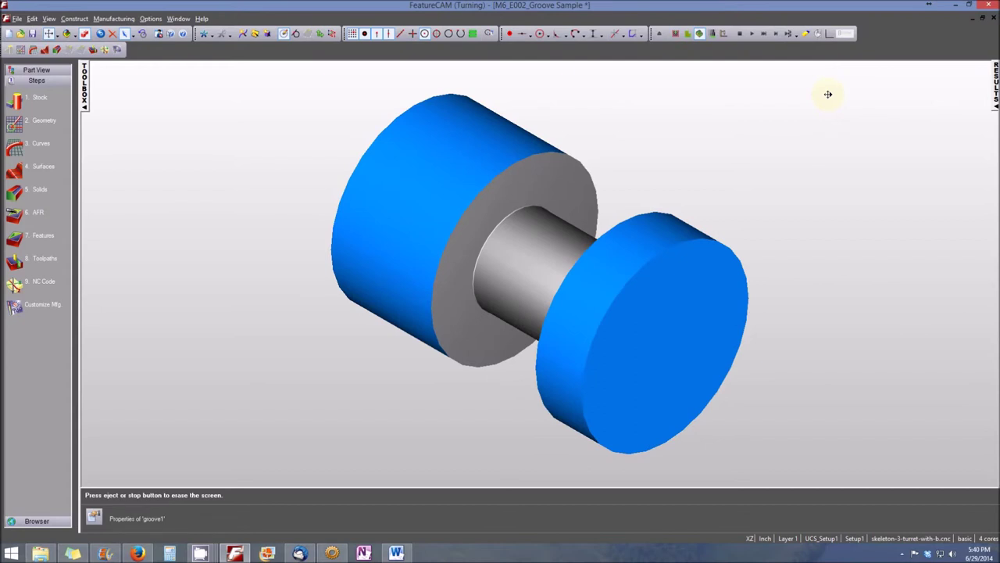
{"action": "left_click", "coordinate": [55, 35]}
{"action": "left_click", "coordinate": [63, 57]}
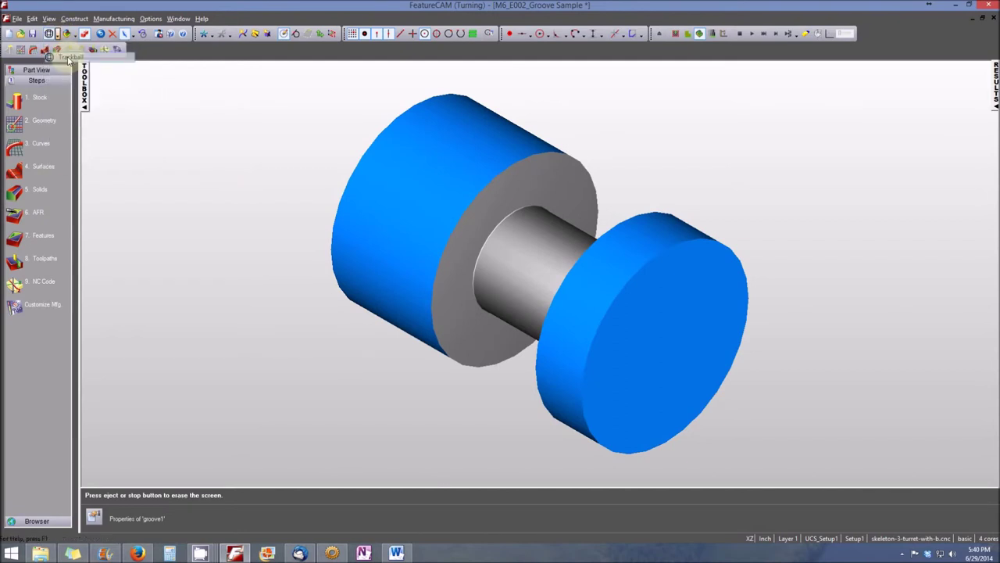
Rotate the blue turned part and display its Operation List under RESULTS
{"action": "left_click_drag", "start_coordinate": [404, 161], "coordinate": [431, 130]}
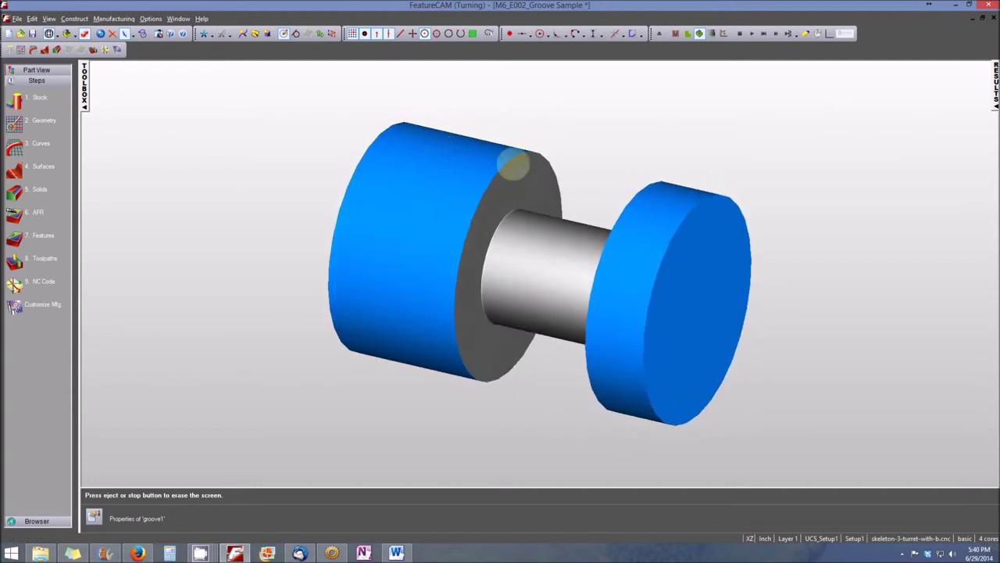
{"action": "left_click_drag", "start_coordinate": [596, 260], "coordinate": [584, 289]}
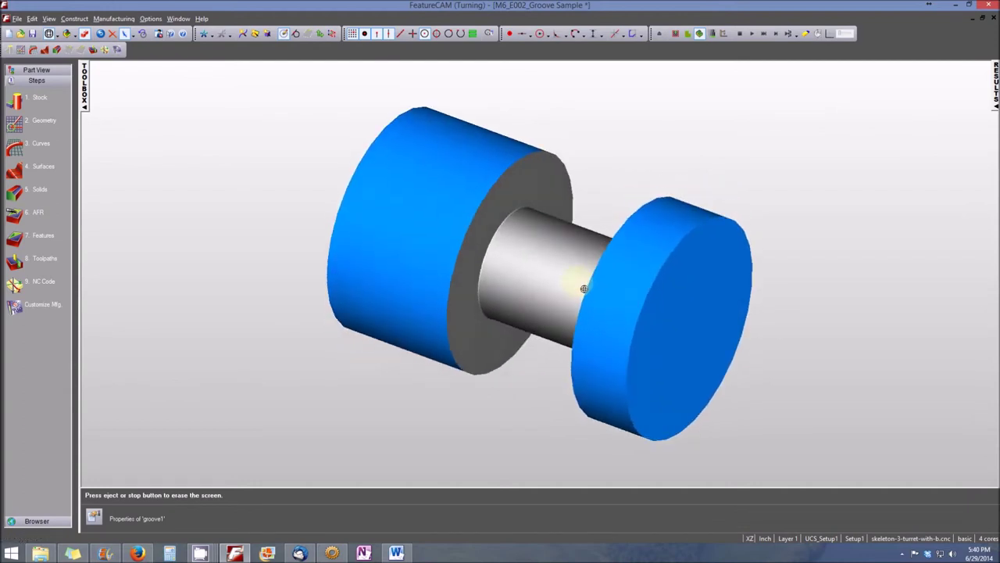
{"action": "mouse_move", "coordinate": [996, 90]}
{"action": "left_click", "coordinate": [995, 90]}
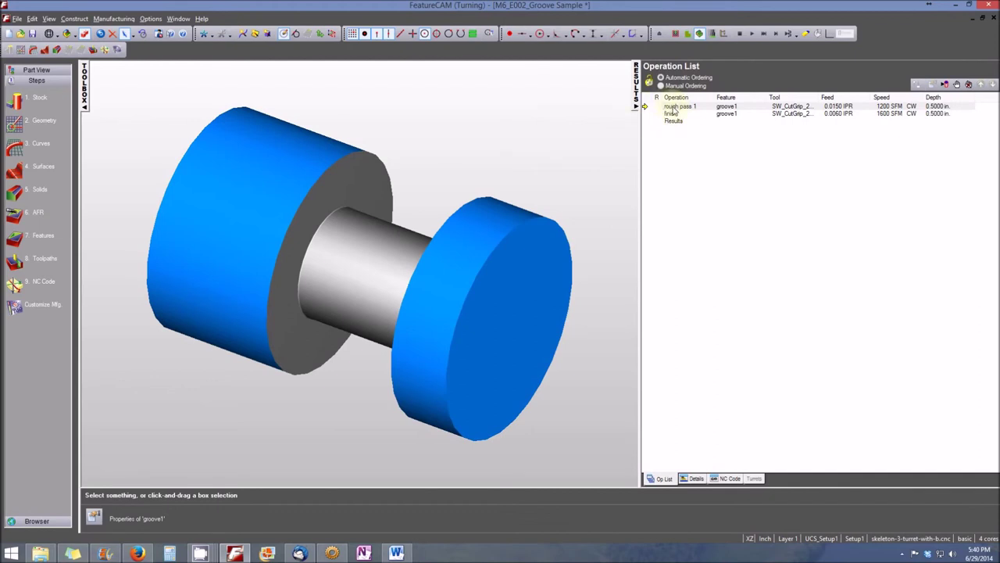
{"action": "left_click", "coordinate": [672, 108]}
{"action": "left_click", "coordinate": [670, 114]}
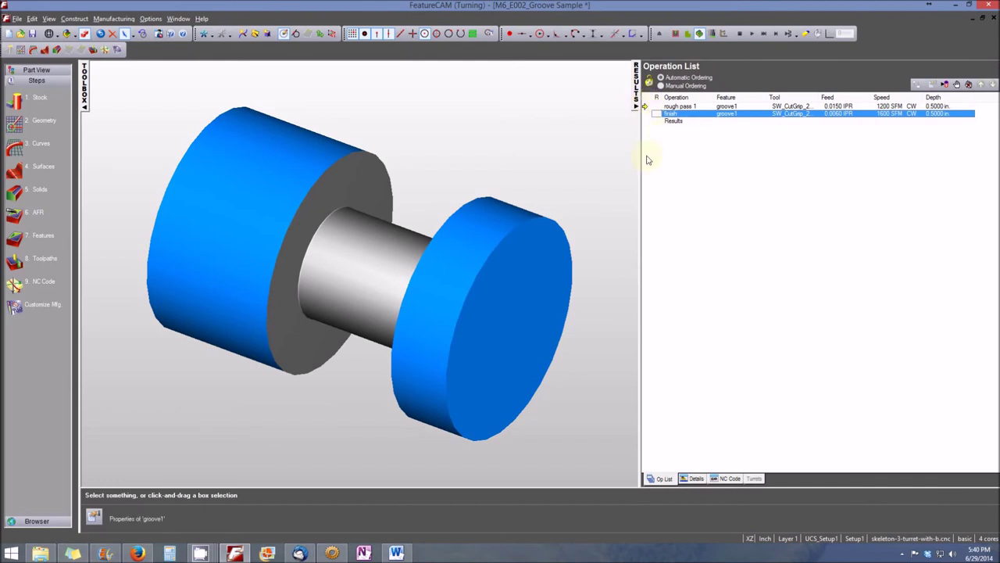
{"action": "left_click", "coordinate": [416, 227]}
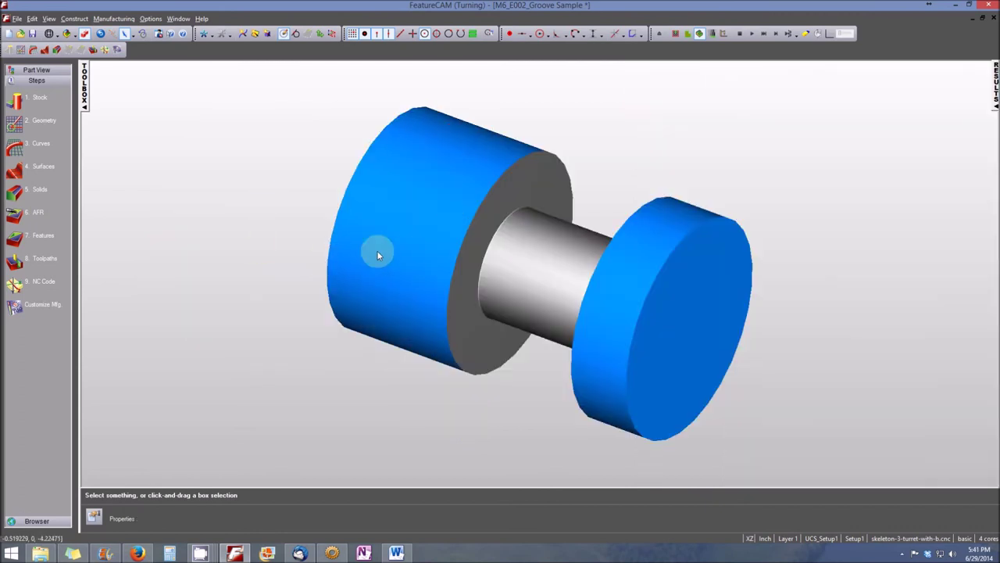